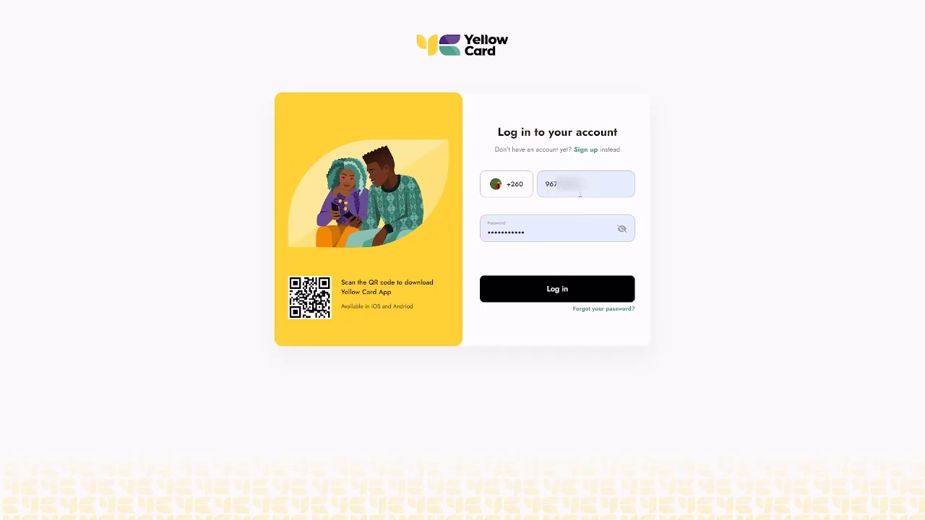
# - Log in to the Yellow Card account with the filled-in phone number and password, and enter the account PIN
pyautogui.click(625, 233)
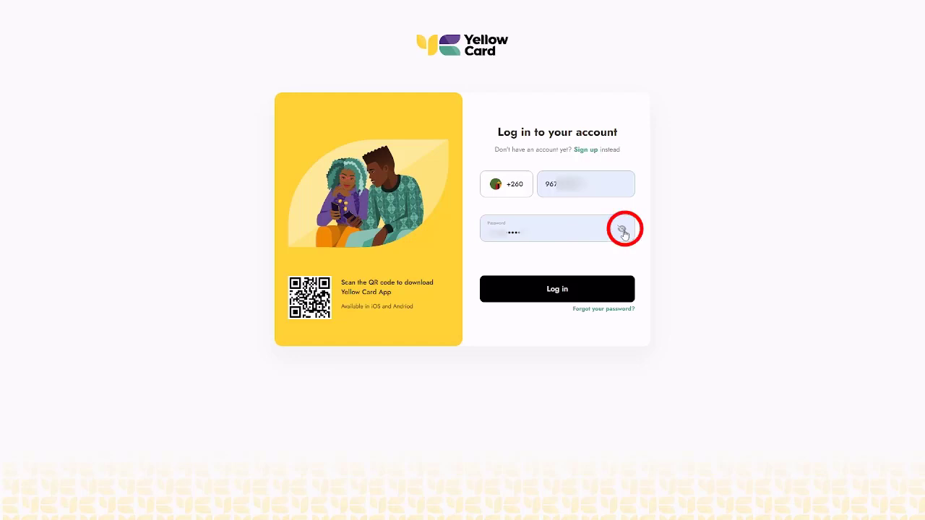
pyautogui.click(622, 233)
pyautogui.click(623, 233)
pyautogui.click(568, 296)
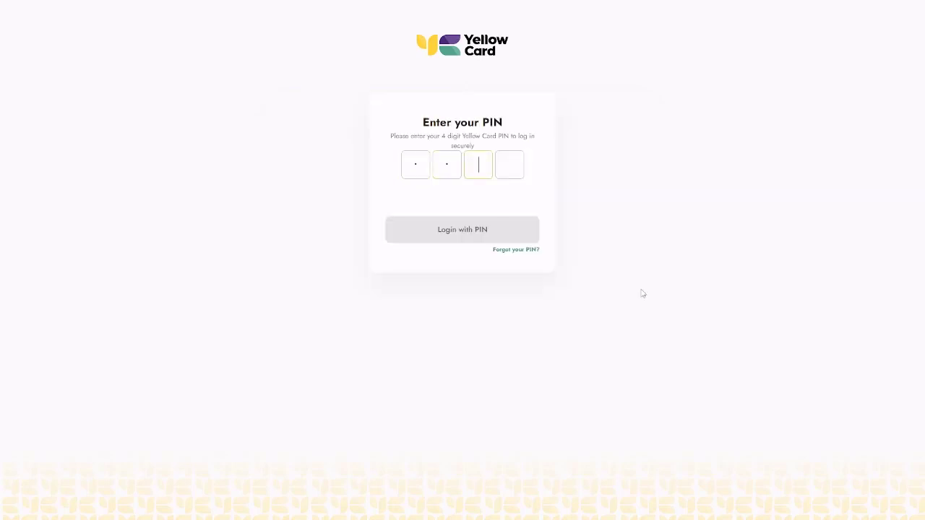
pyautogui.write('1')
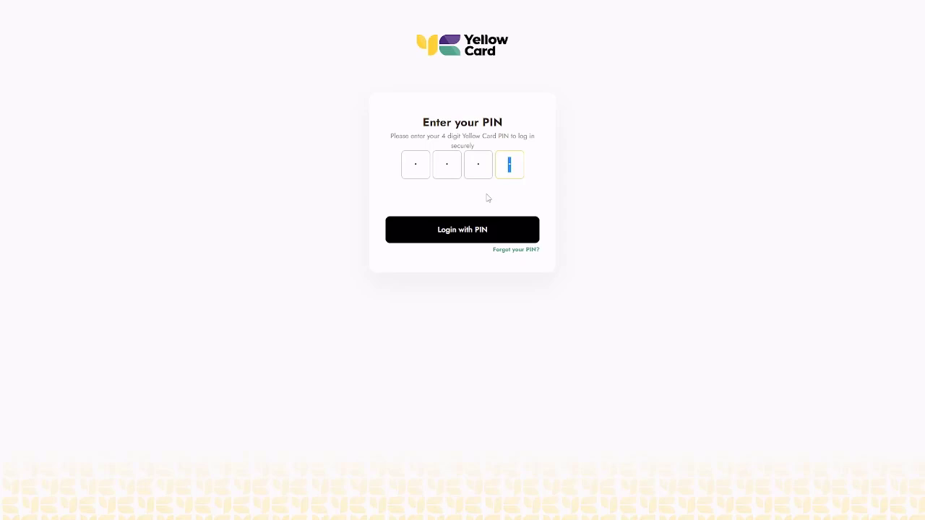
pyautogui.click(462, 230)
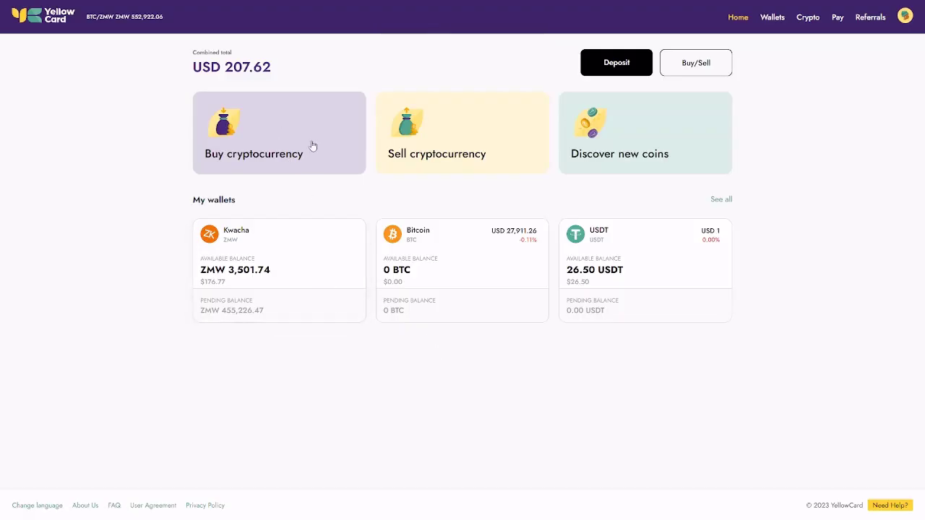
# - Review the combined total on the dashboard and open the full list of wallets
pyautogui.moveTo(210, 67); pyautogui.dragTo(288, 82)
pyautogui.click(289, 80)
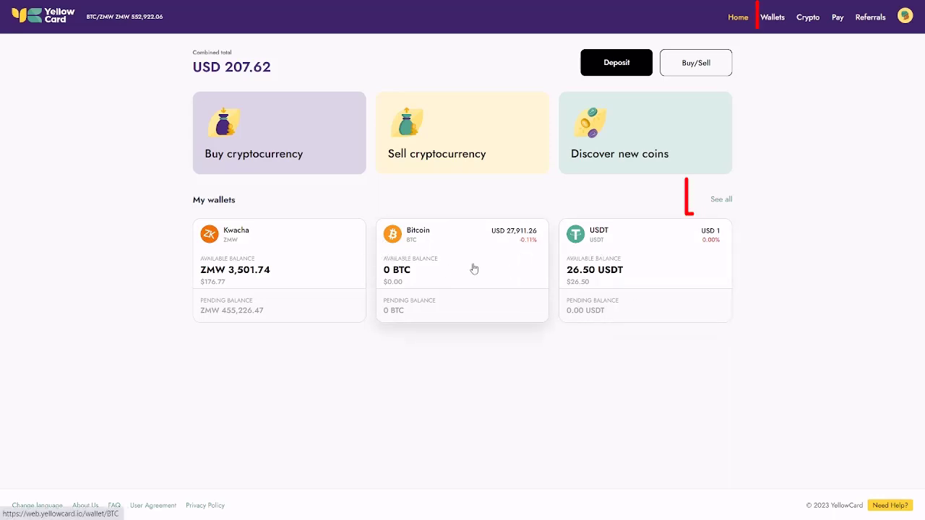
pyautogui.click(719, 203)
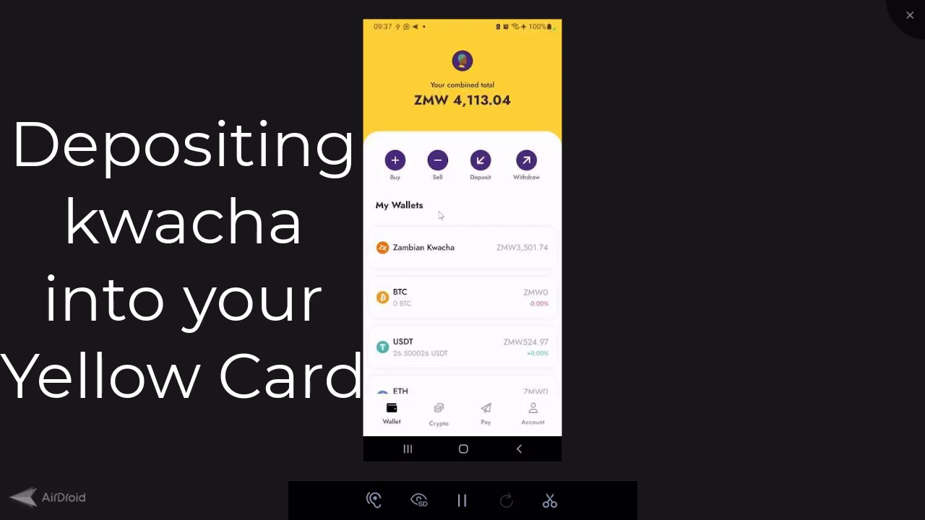
# - Switch to the Yellow Card mobile app and set up a ZMW 150 Mobile Money deposit with MTN as the provider
pyautogui.click(477, 181)
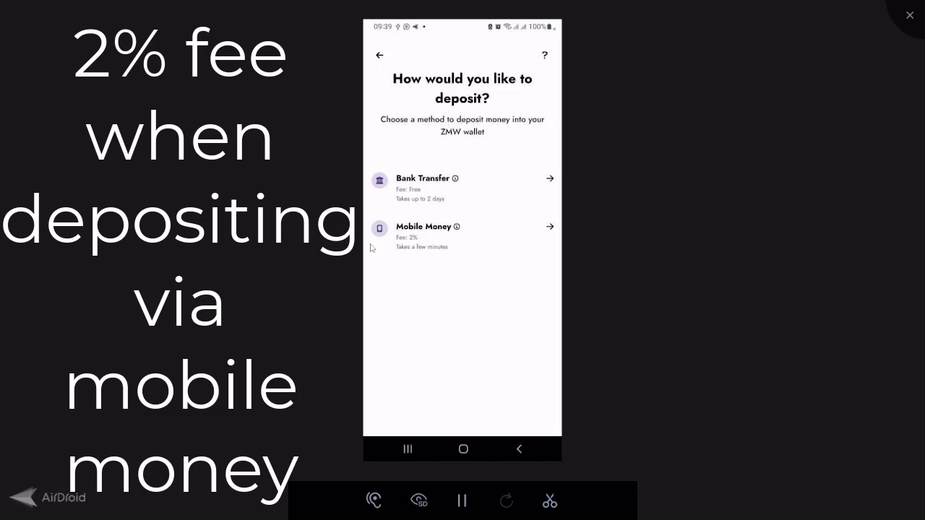
pyautogui.click(445, 244)
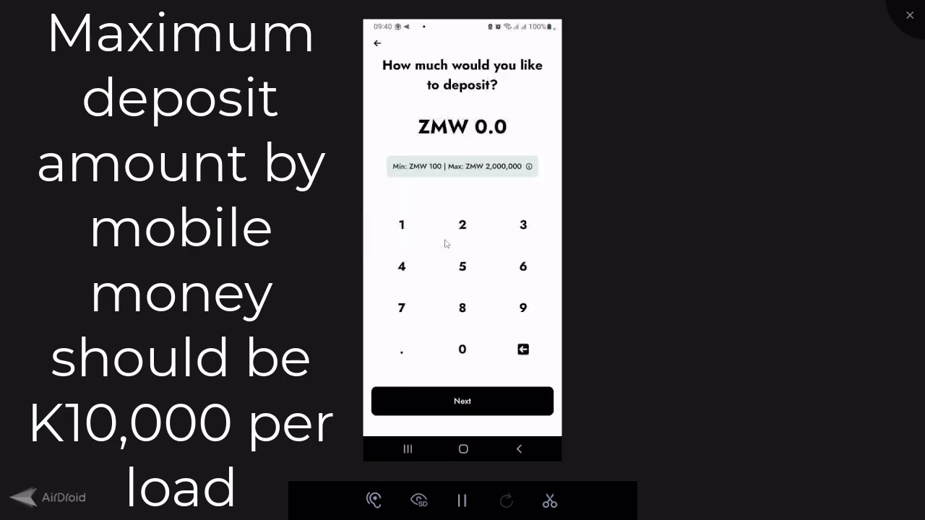
pyautogui.write('150')
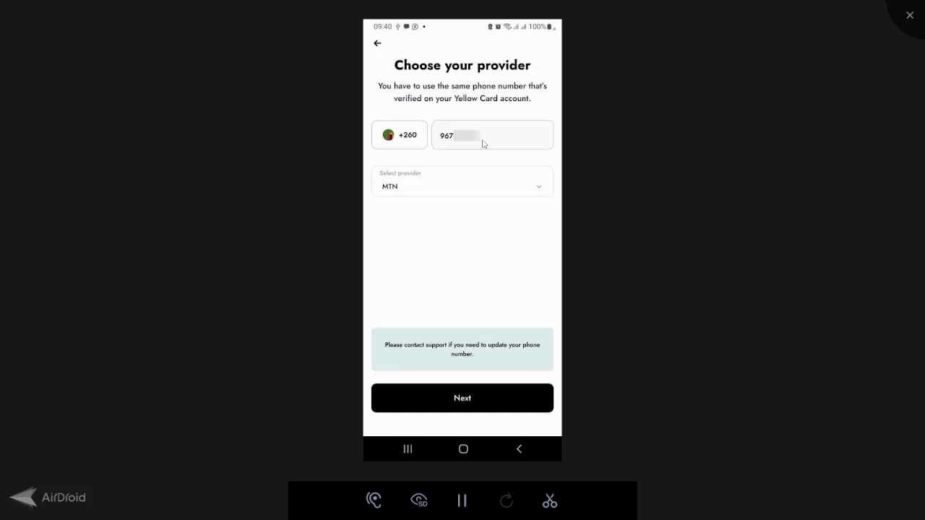
pyautogui.click(464, 195)
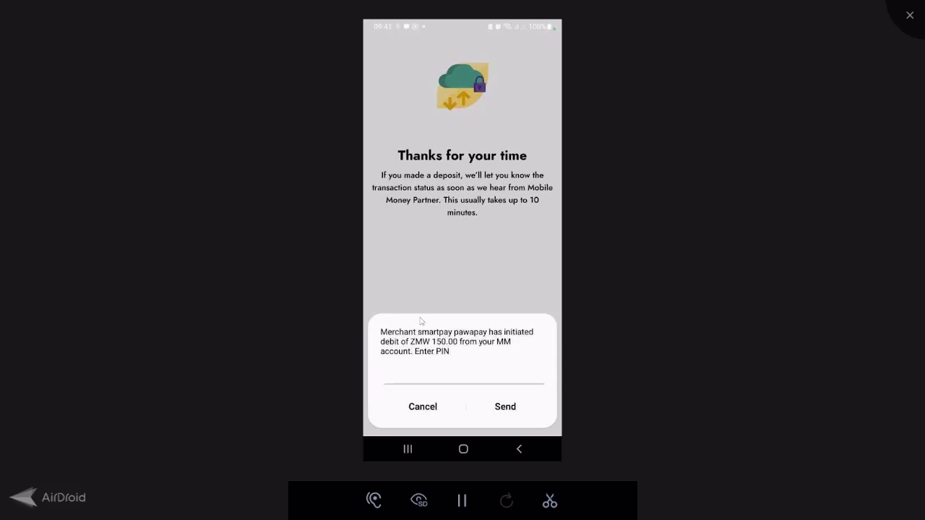
# - Authorise the ZMW 150 debit with the mobile money PIN, approve the transaction and dismiss the notices
pyautogui.click(444, 372)
pyautogui.write('****')
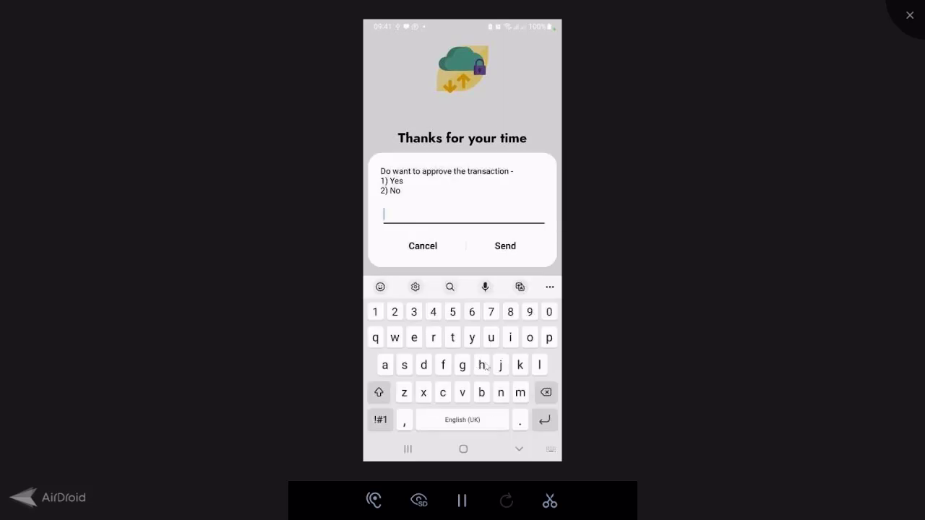
pyautogui.write('1')
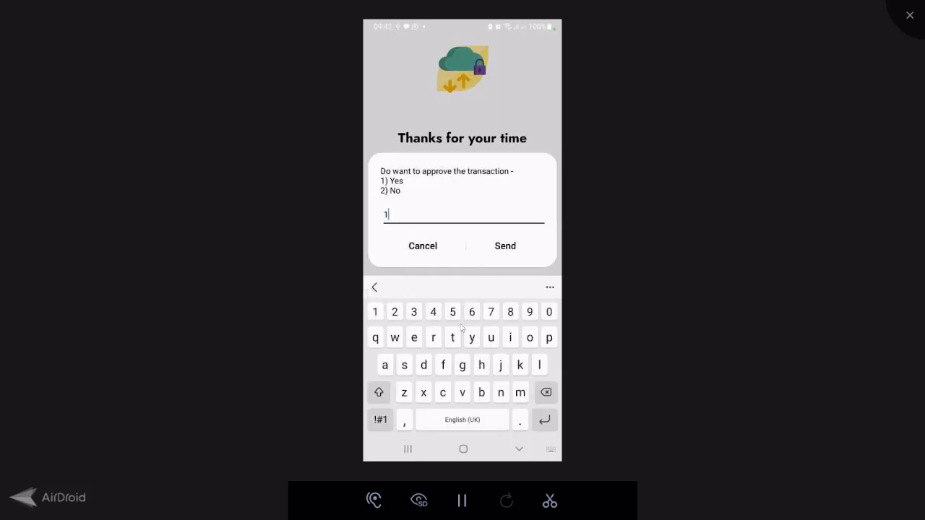
pyautogui.press('Return')
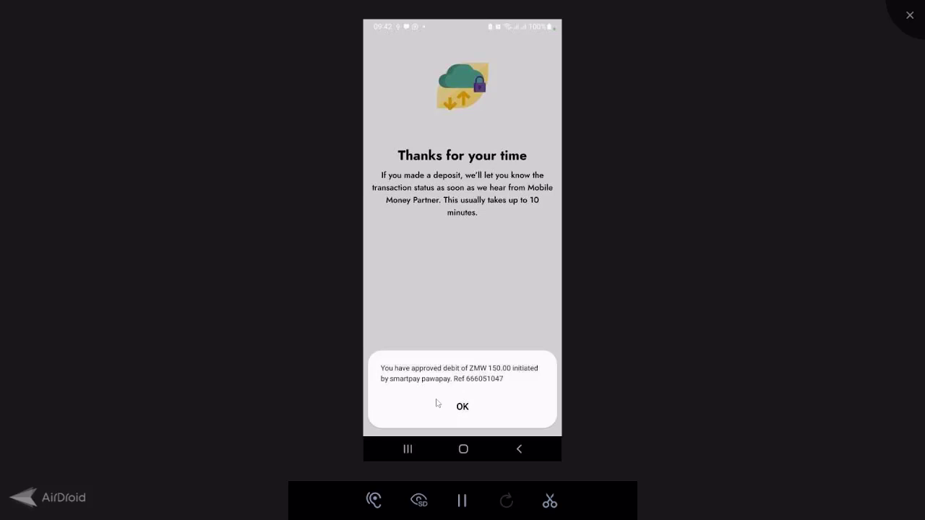
pyautogui.click(495, 395)
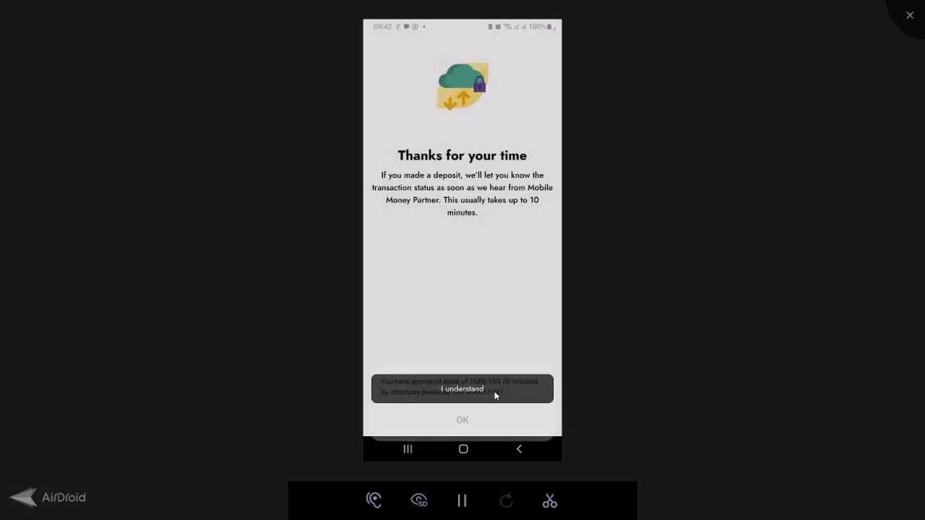
pyautogui.click(496, 395)
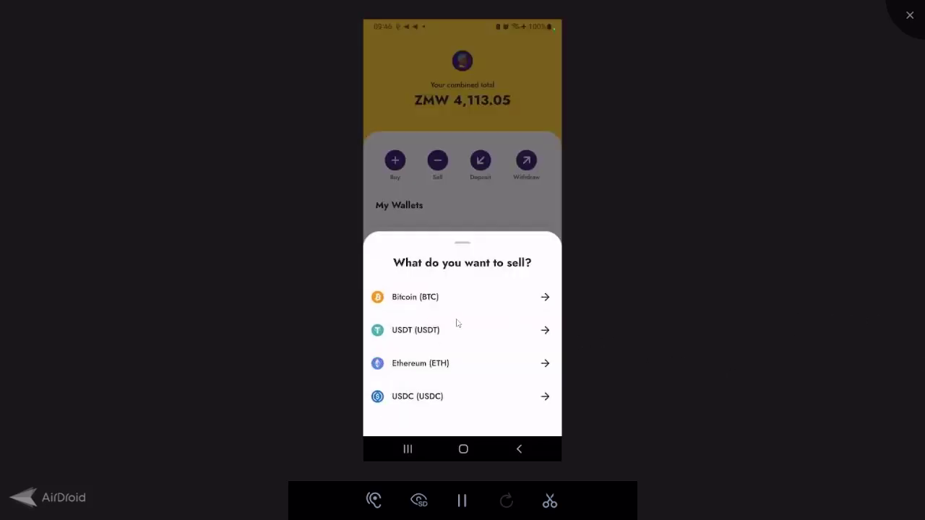
# - Sell the maximum available amount of USDC and confirm the transaction with the account PIN
pyautogui.click(453, 398)
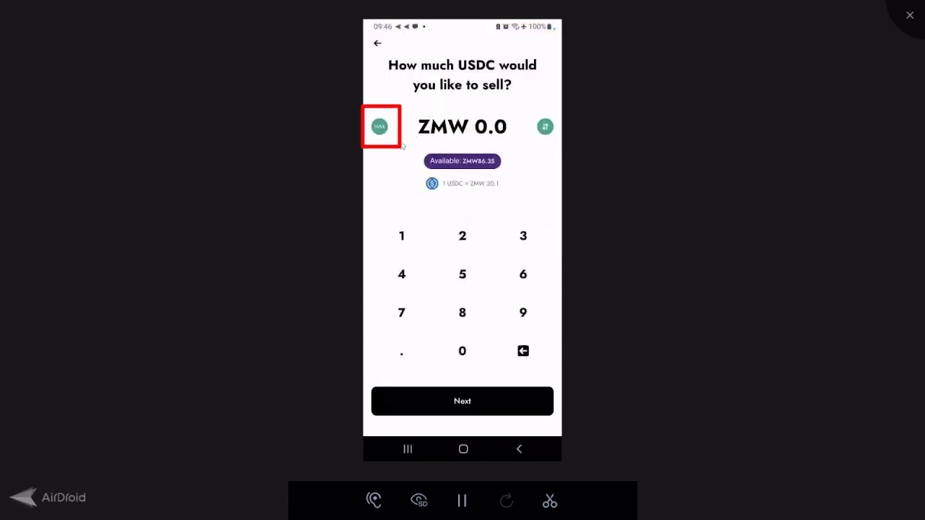
pyautogui.click(379, 127)
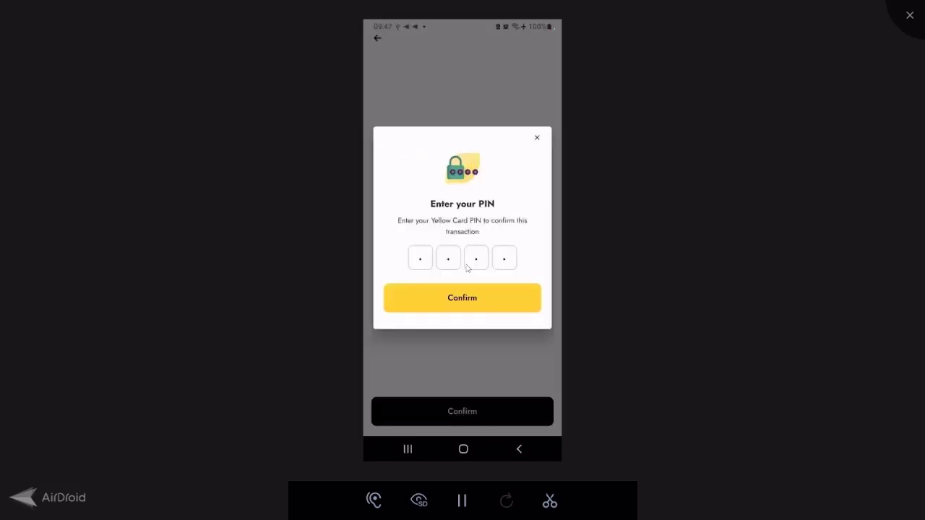
pyautogui.click(489, 308)
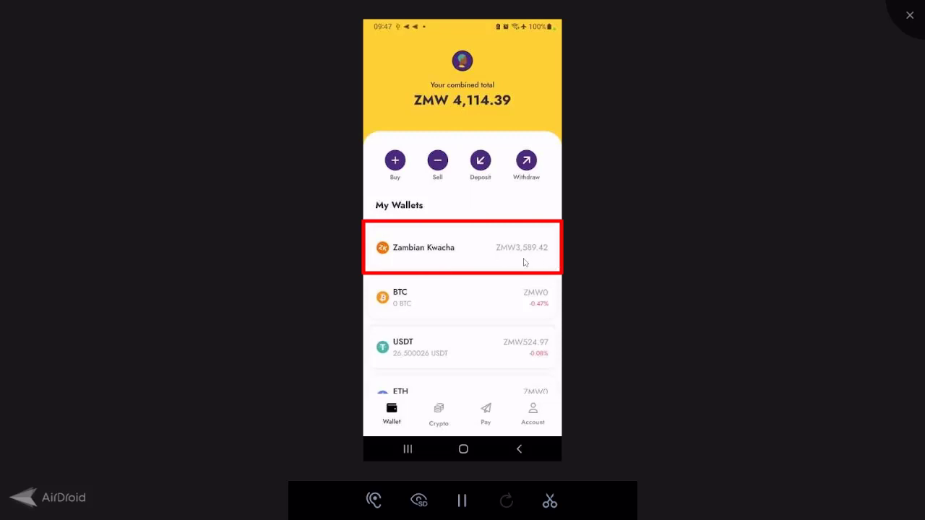
# - Check the wallet balances and start a USDT purchase with an amount of ZMW 100
pyautogui.scroll(-2, 523, 262)
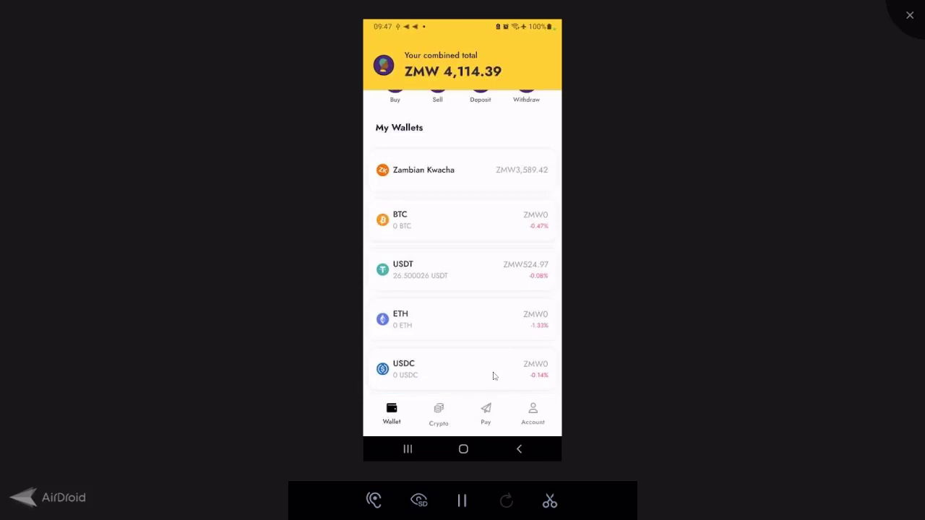
pyautogui.scroll(2, 494, 375)
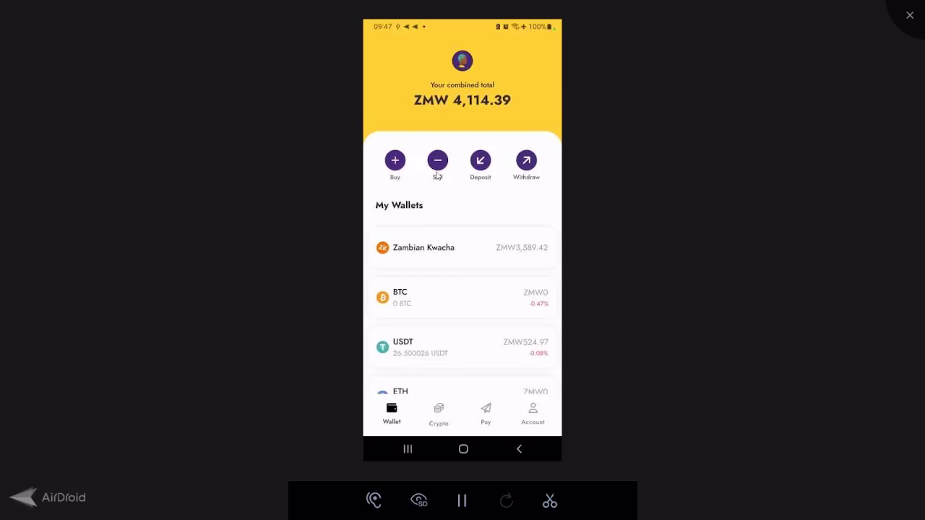
pyautogui.click(395, 161)
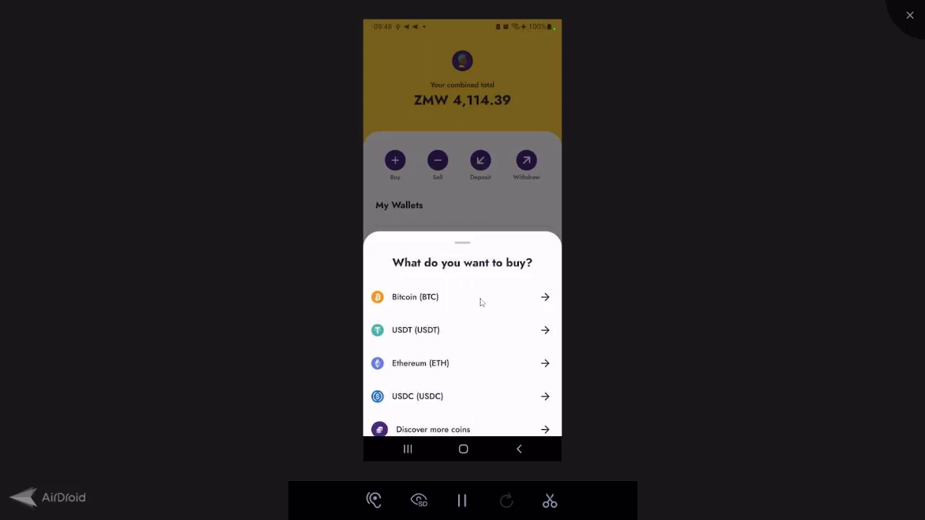
pyautogui.click(450, 328)
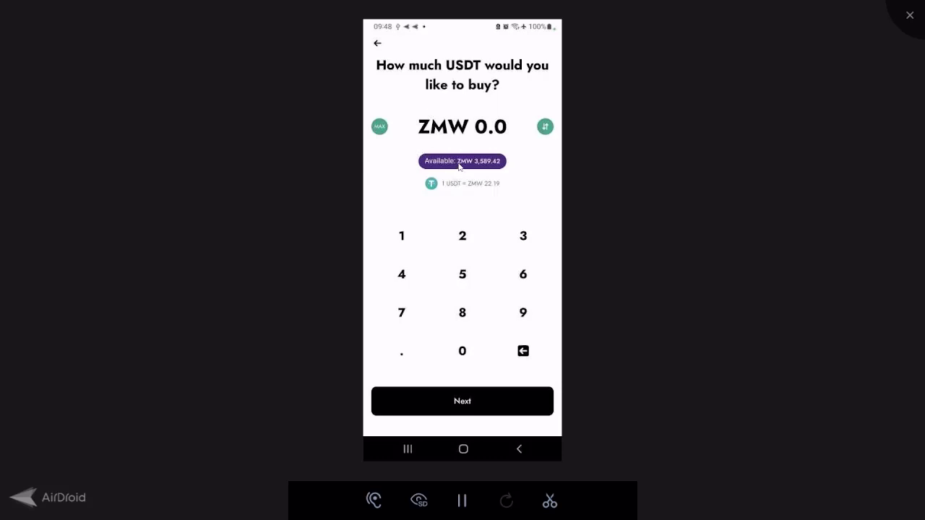
pyautogui.write('100')
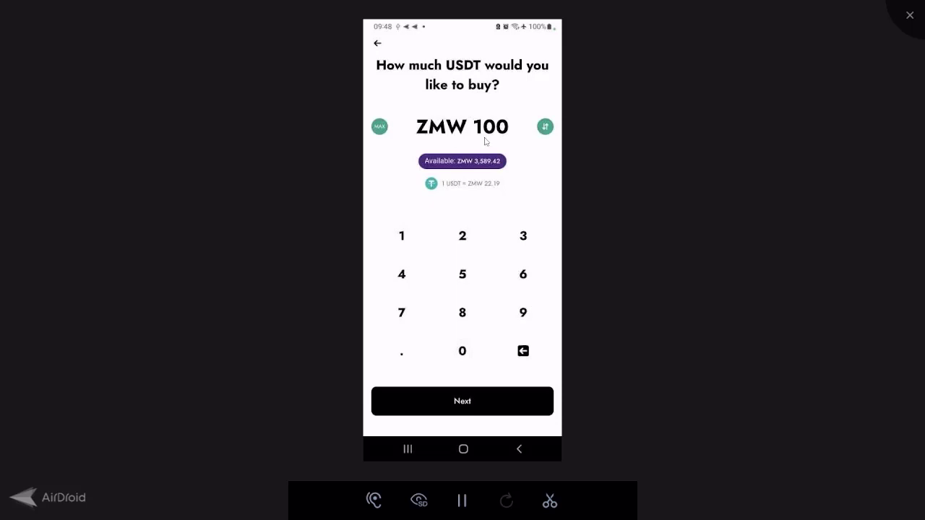
# - Cycle the USDT purchase amount through USD, USDT and back to ZMW, and leave the purchase
pyautogui.click(549, 136)
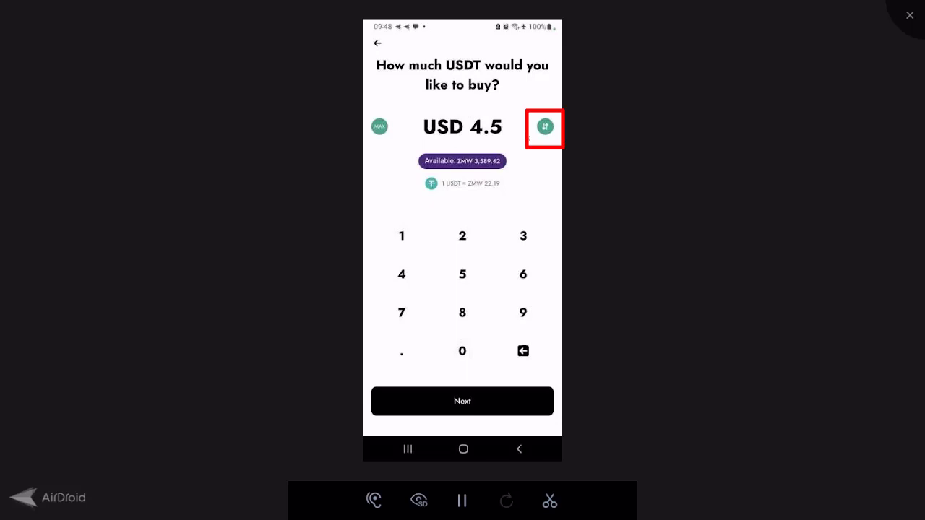
pyautogui.click(544, 133)
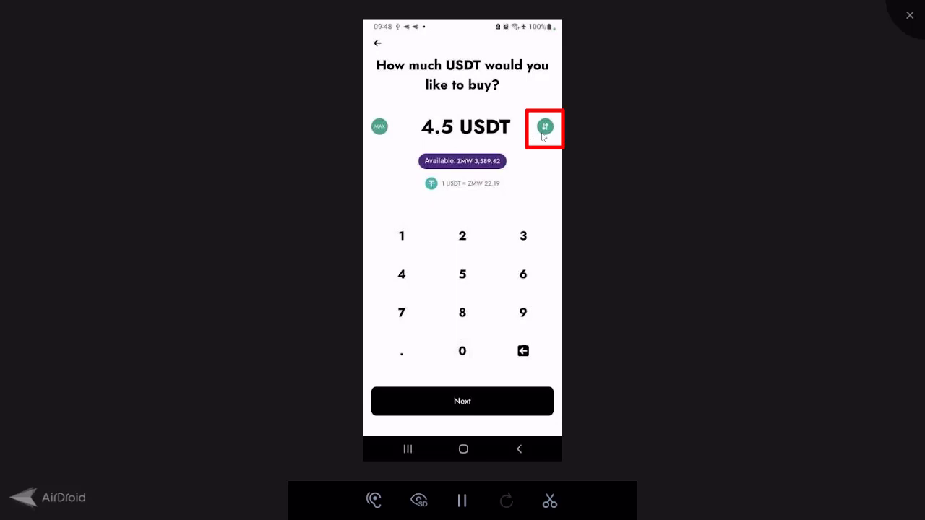
pyautogui.click(544, 135)
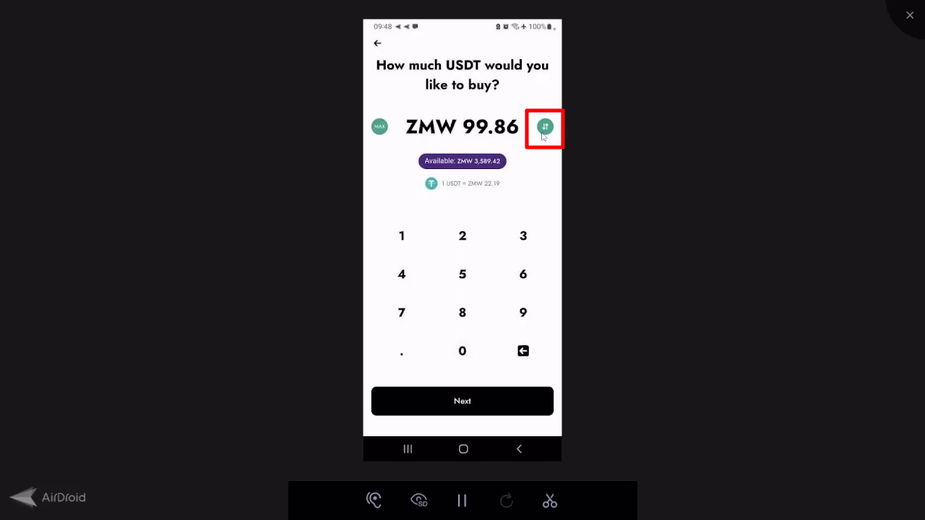
pyautogui.rightClick(493, 162)
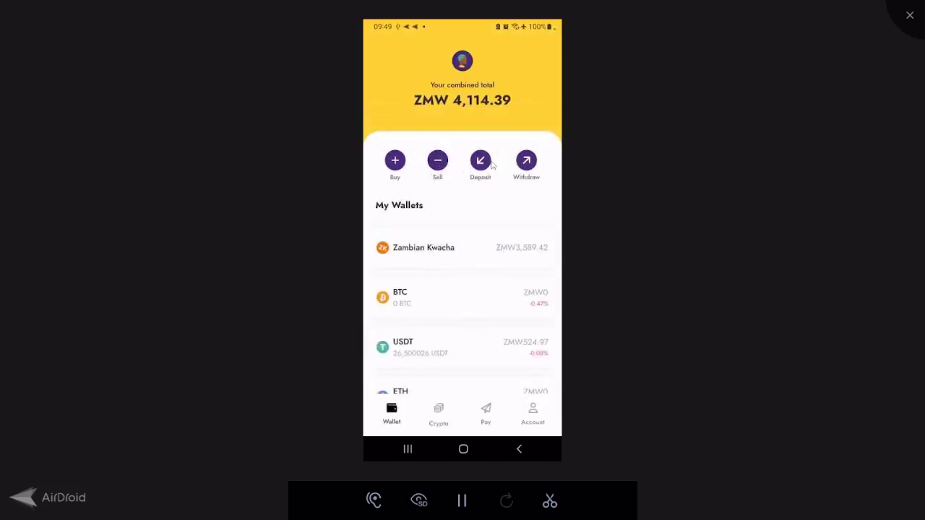
# - Start a purchase from the Bitcoin wallet and enter an amount of ZMW 100
pyautogui.click(447, 162)
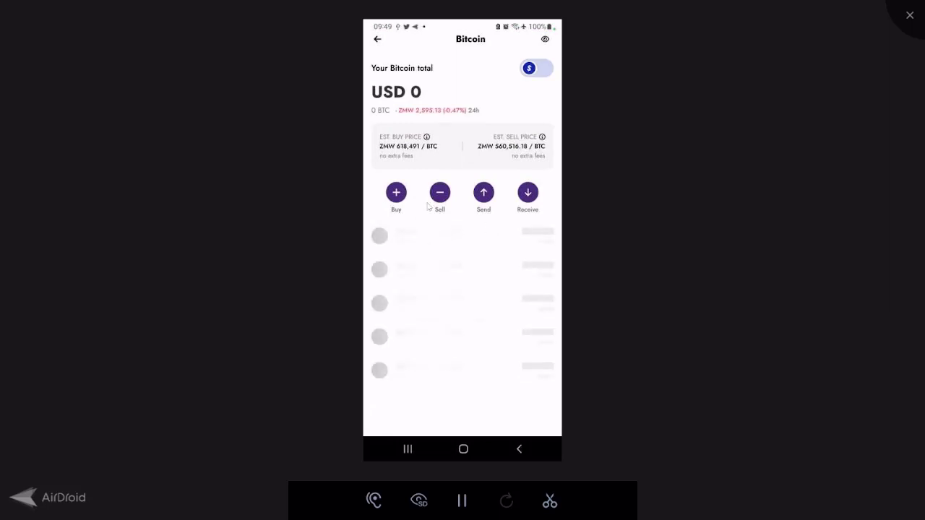
pyautogui.click(388, 214)
pyautogui.write('100')
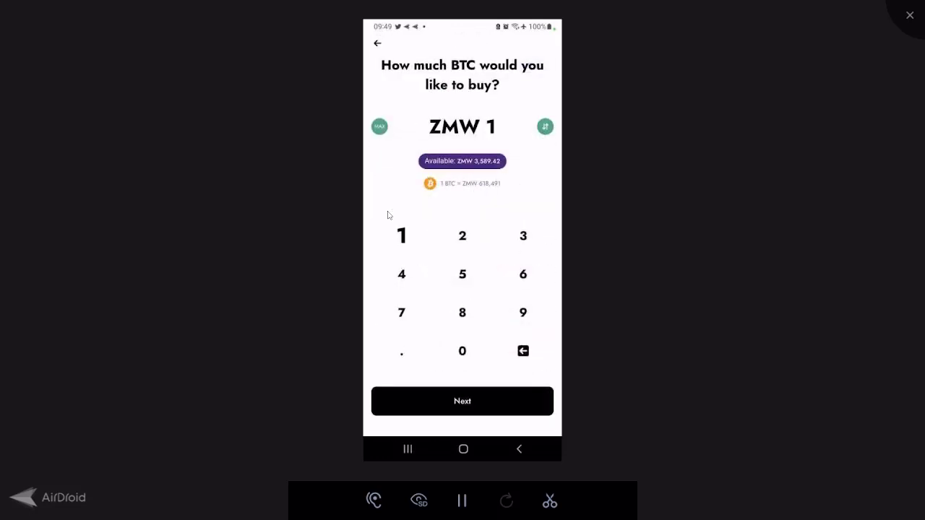
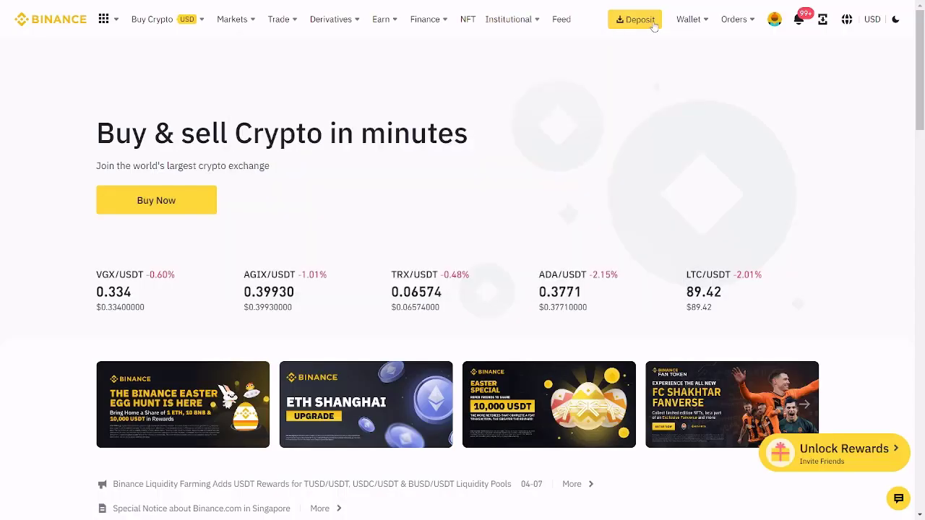
# - Switch to Binance, open the wallet overview and start a crypto deposit
pyautogui.moveTo(686, 19)
pyautogui.click(683, 52)
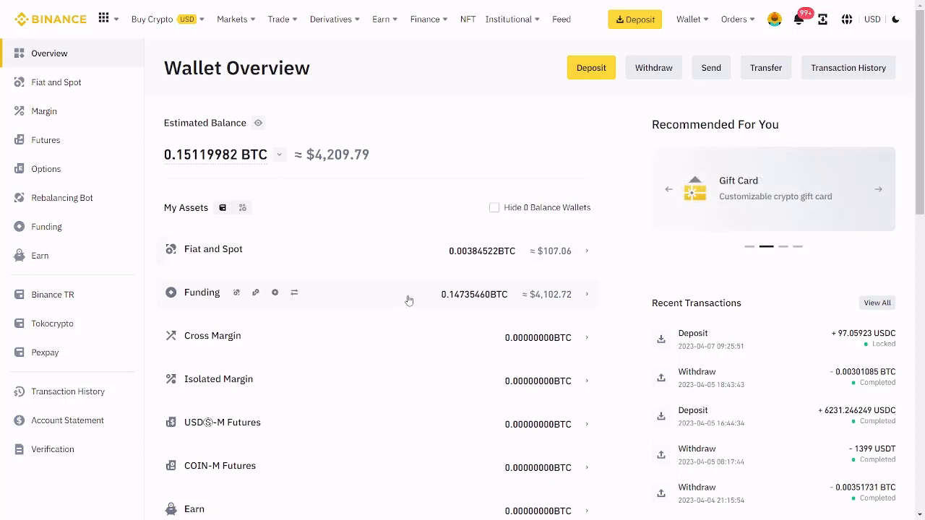
pyautogui.click(595, 71)
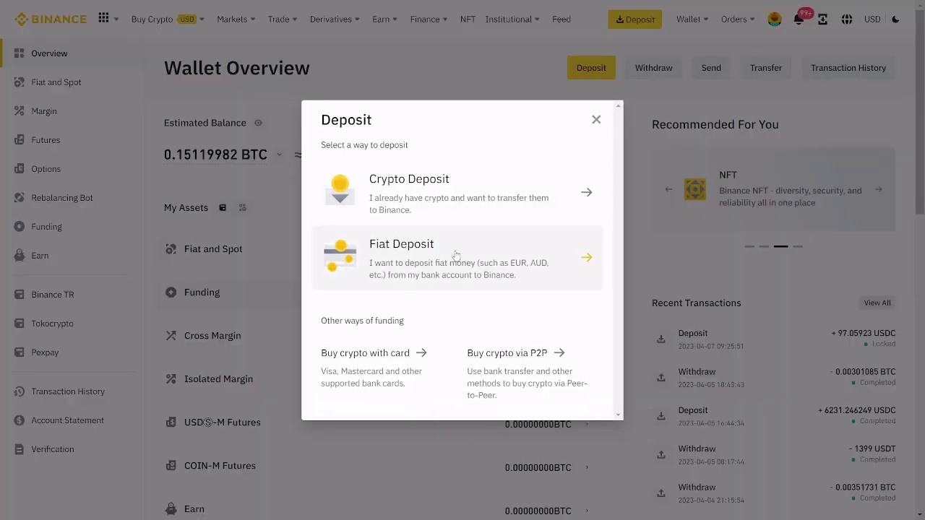
pyautogui.click(458, 204)
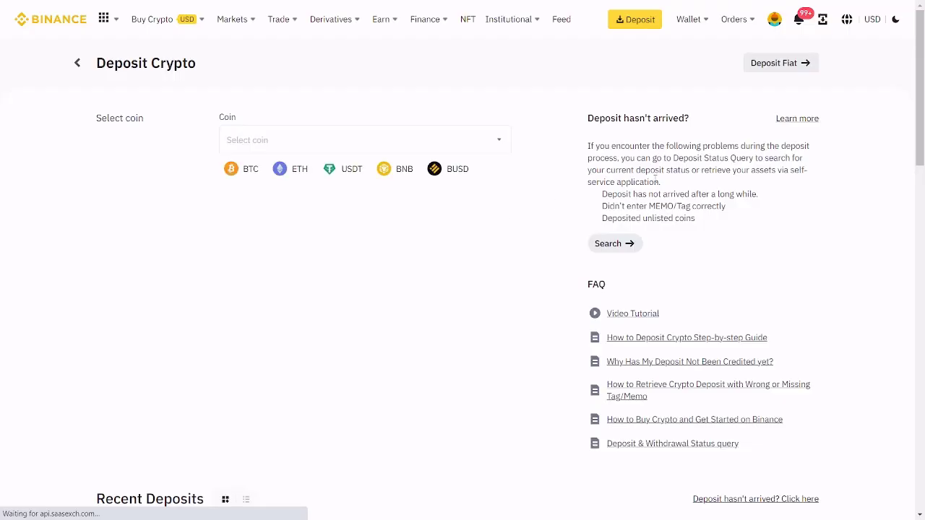
# - Select USDT as the deposit coin and Tron (TRC20) as the network
pyautogui.click(351, 173)
pyautogui.click(336, 205)
pyautogui.scroll(-4, 400, 283)
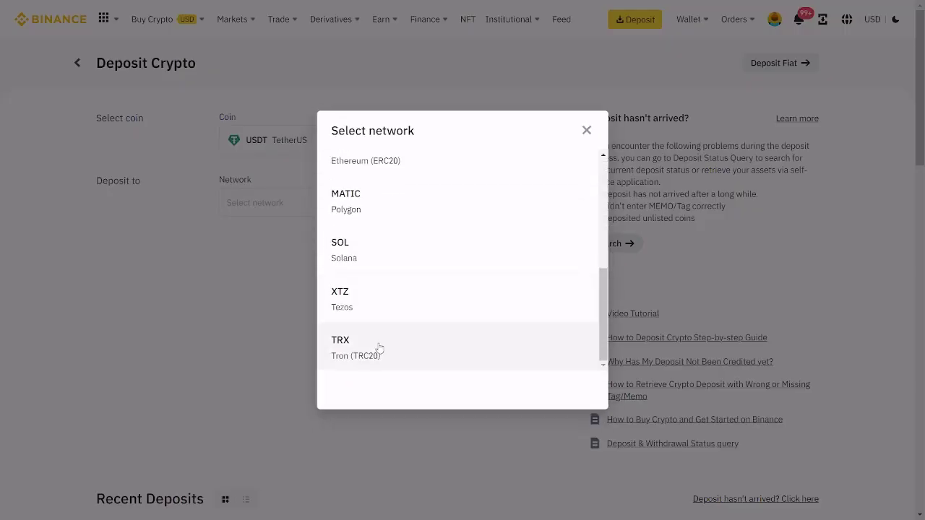
pyautogui.click(377, 345)
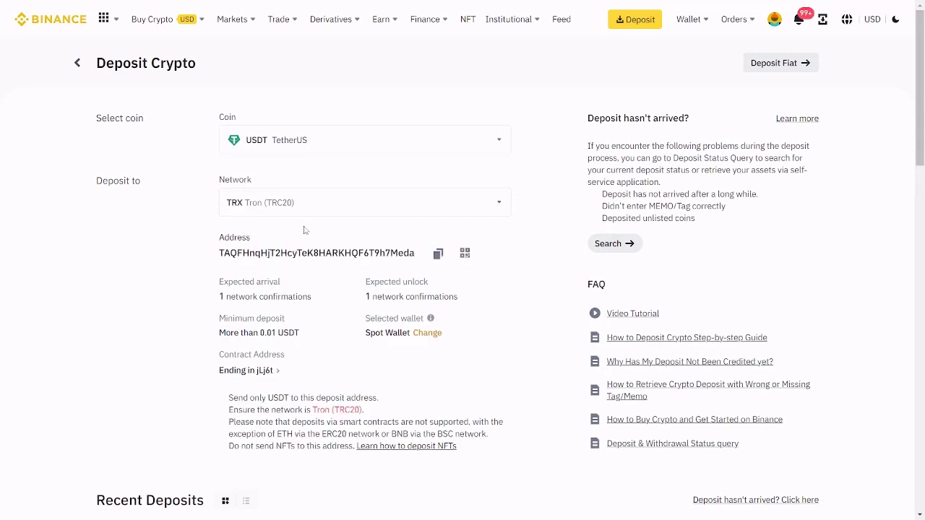
# - Copy the USDT deposit address from Binance, choosing the Tron (TRC20) network in the mobile app as well
pyautogui.click(438, 254)
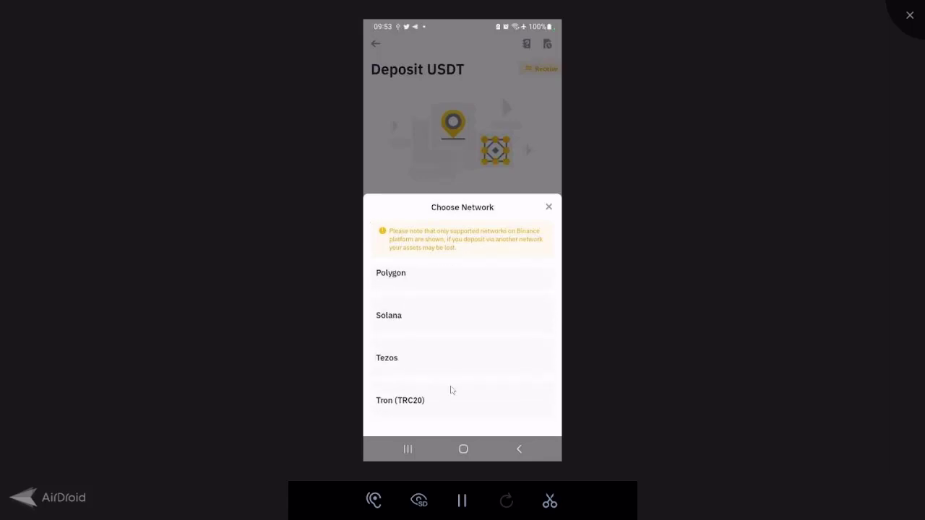
pyautogui.click(447, 388)
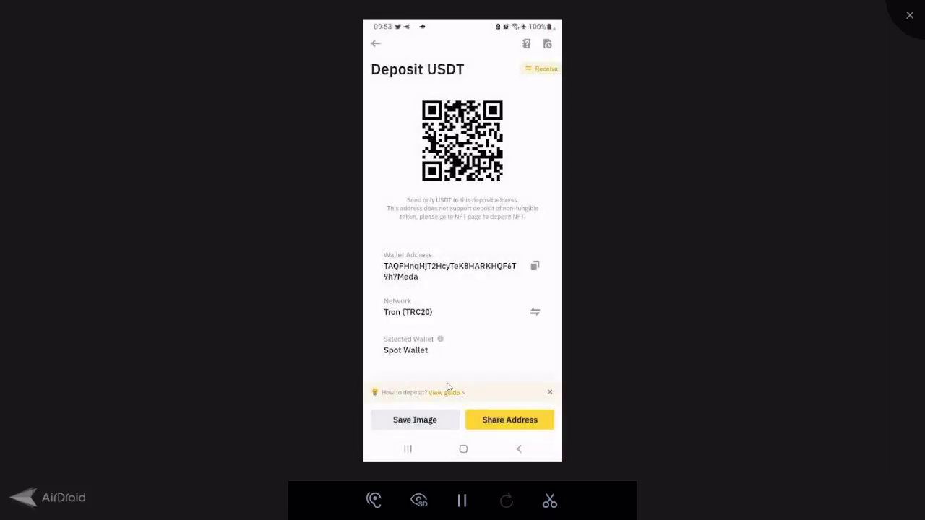
pyautogui.click(535, 266)
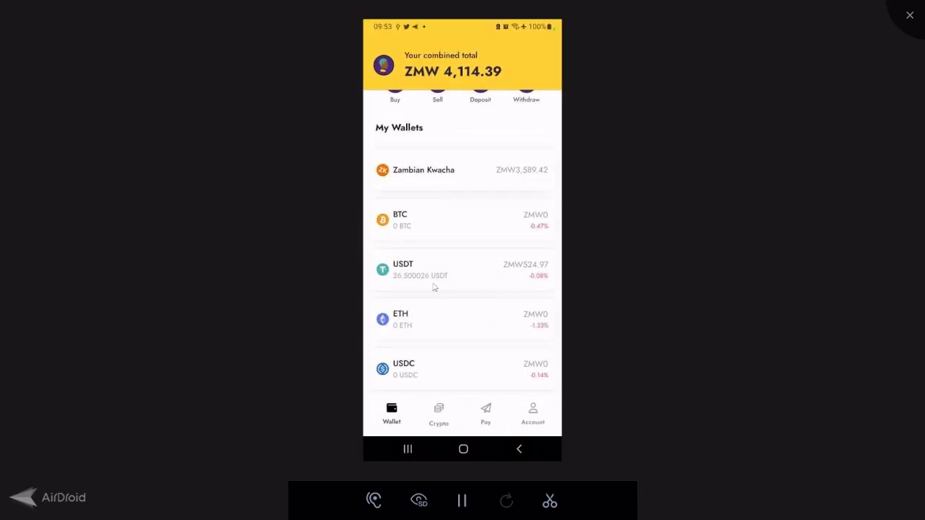
# - Switch to Yellow Card, open the USDT wallet and start sending USDT
pyautogui.click(433, 286)
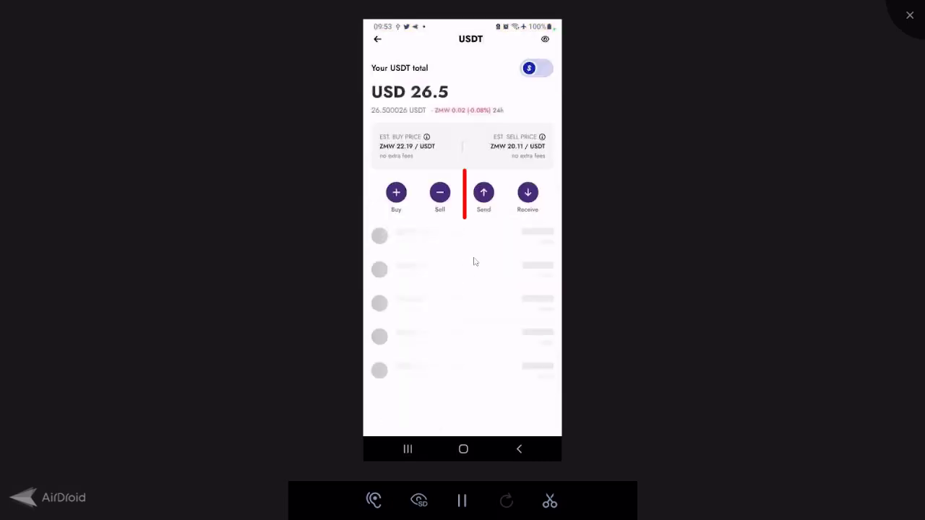
pyautogui.click(484, 192)
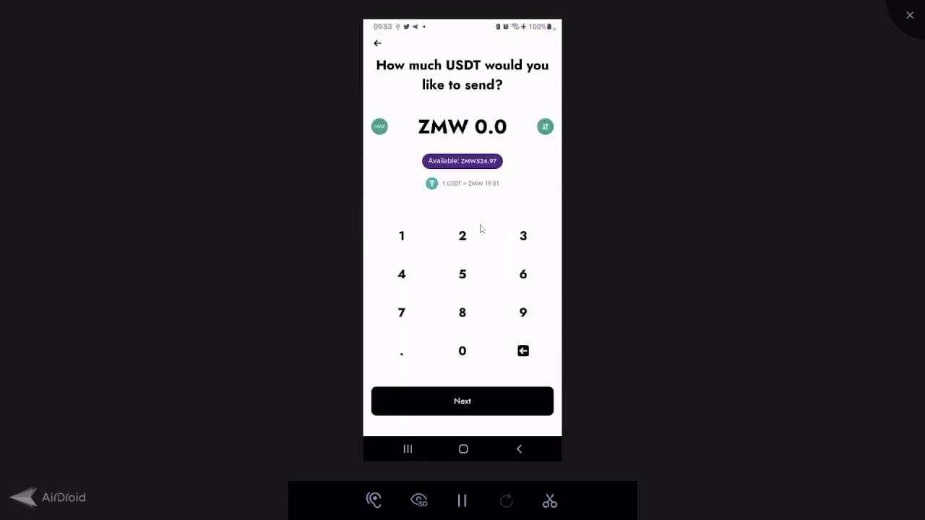
pyautogui.click(414, 167)
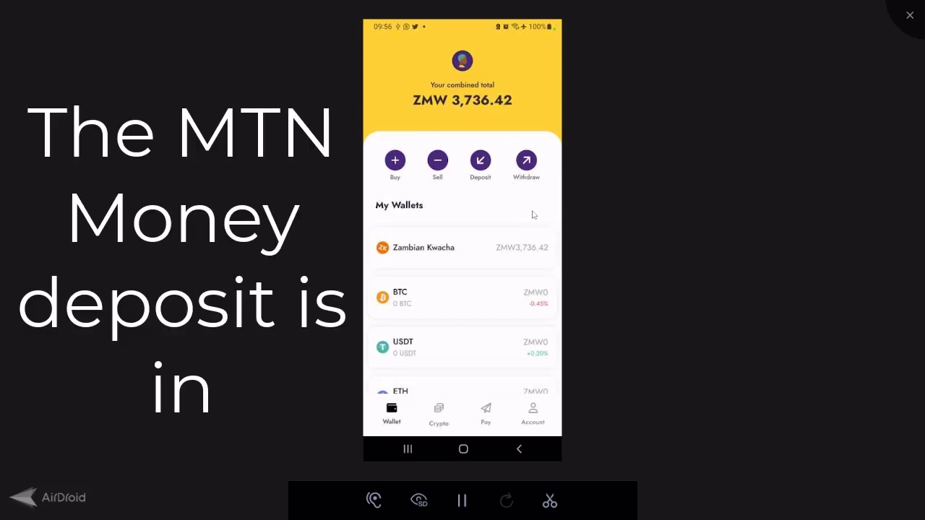
# - Check the Zambian Kwacha wallet's transaction history for the mobile money deposit and return to the wallet overview
pyautogui.click(518, 257)
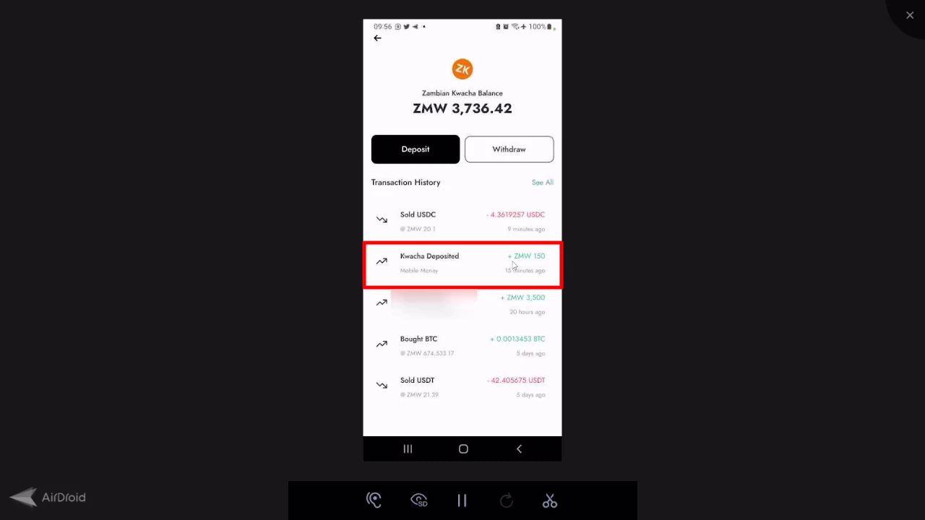
pyautogui.rightClick(403, 274)
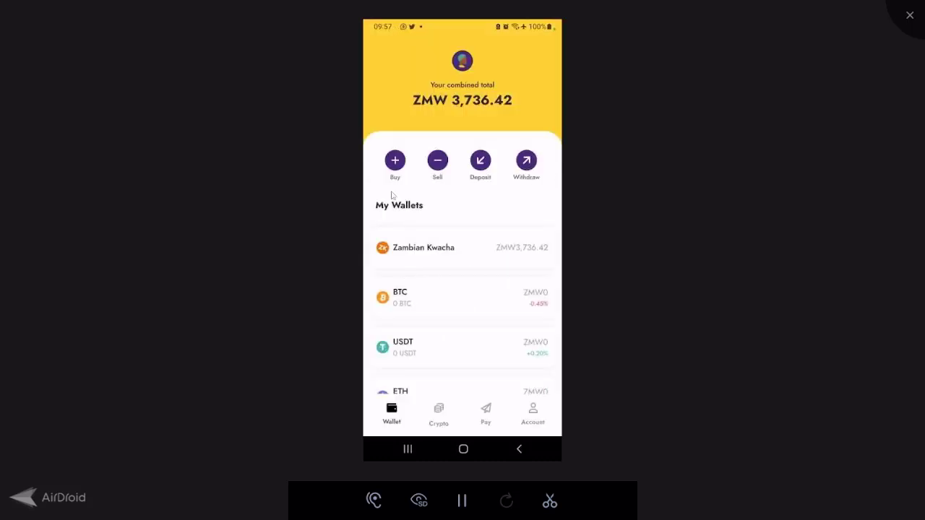
# - Start a kwacha deposit by bank transfer and submit an amount of ZMW 1,000
pyautogui.click(482, 166)
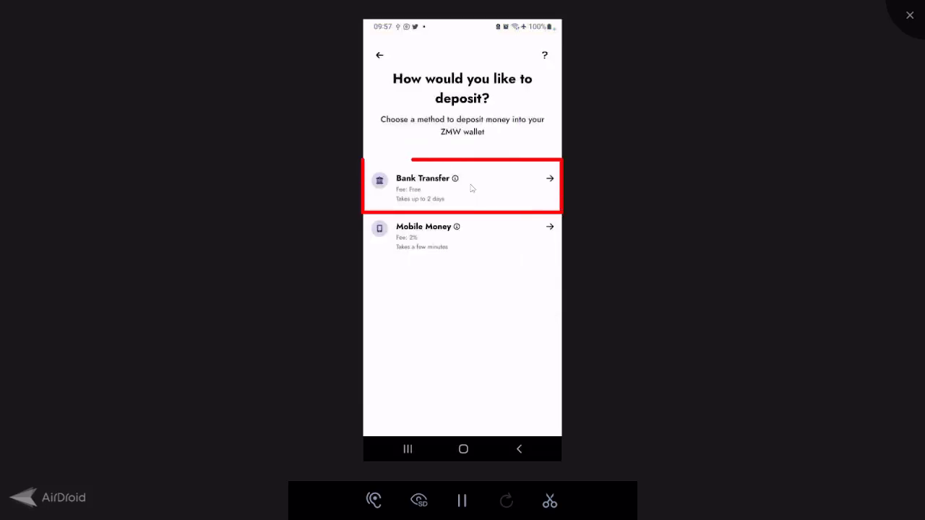
pyautogui.click(470, 187)
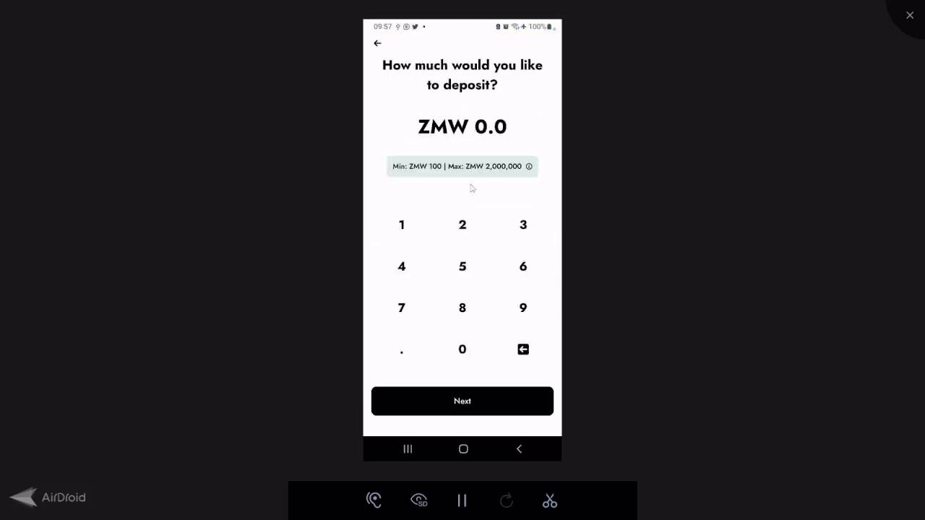
pyautogui.write('1000')
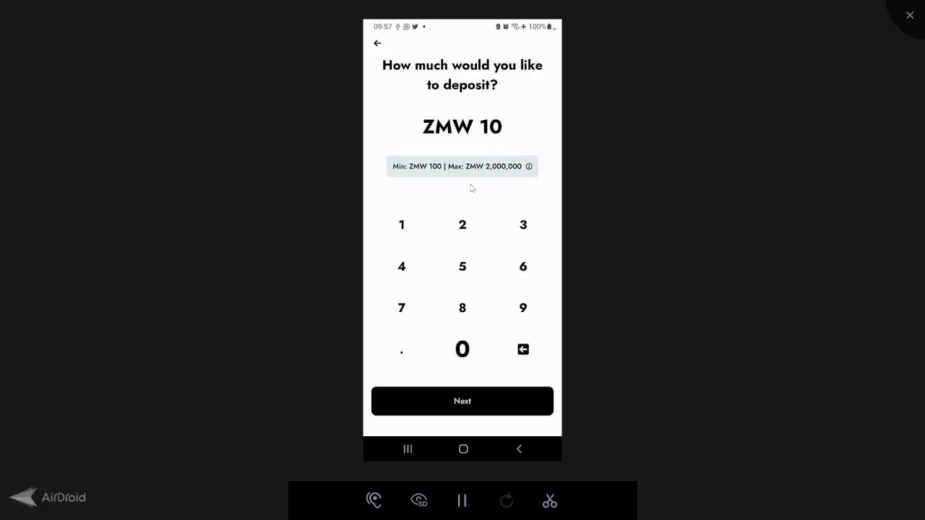
pyautogui.press('Return')
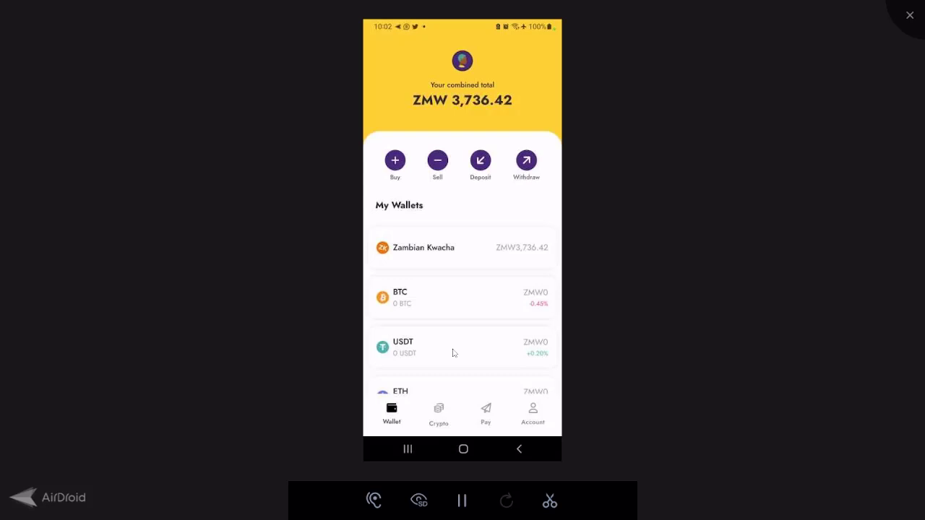
# - Review the USDT wallet's balance and transaction history, and return to the wallet overview
pyautogui.click(454, 352)
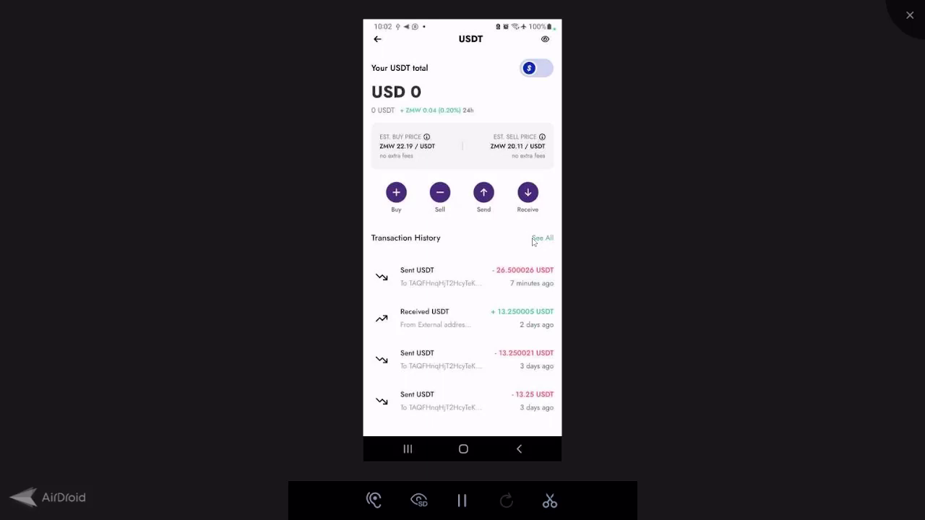
pyautogui.press('Escape')
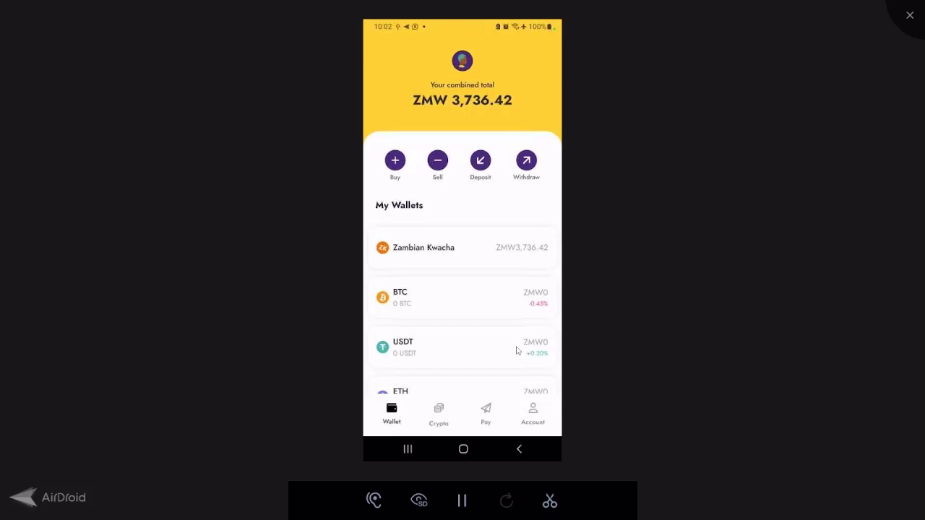
# - Enter ZMW 100,000 for a Bitcoin purchase, switch the amount's currency, and leave the purchase for the wallet overview
pyautogui.click(516, 296)
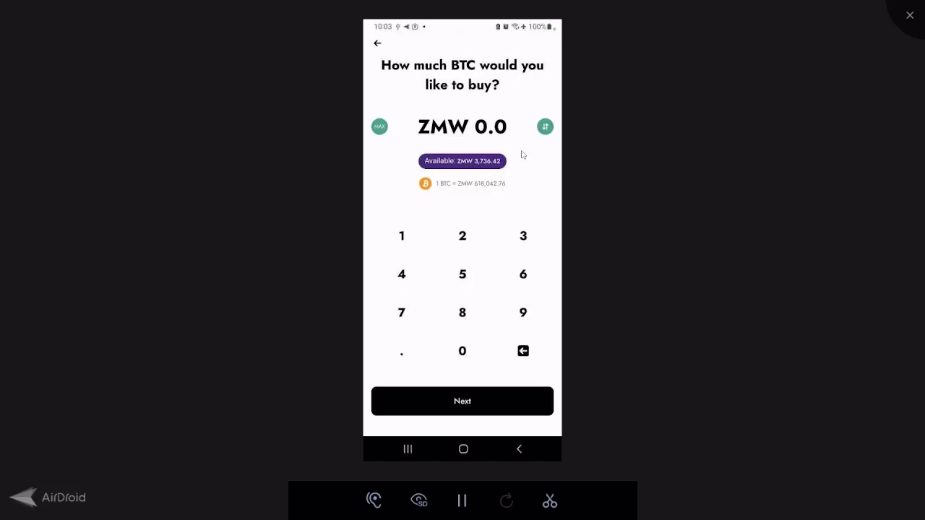
pyautogui.write('1000000')
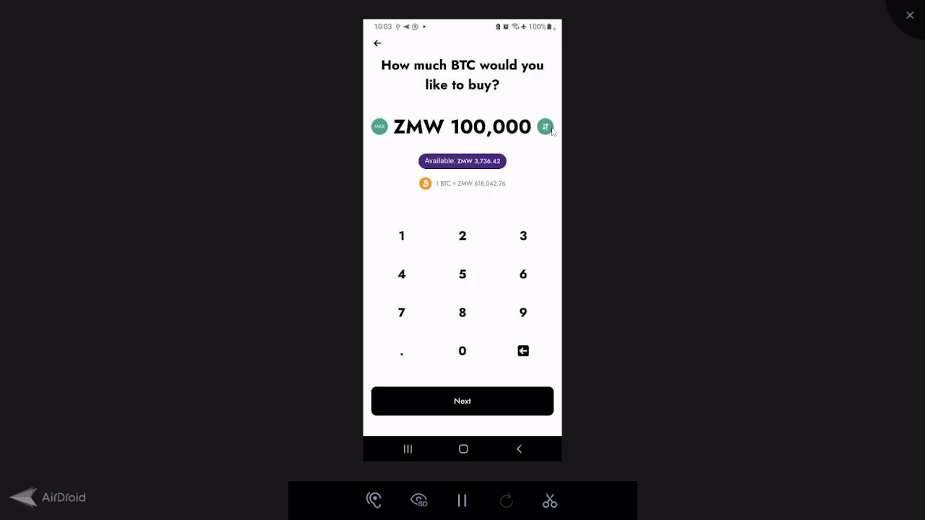
pyautogui.click(547, 127)
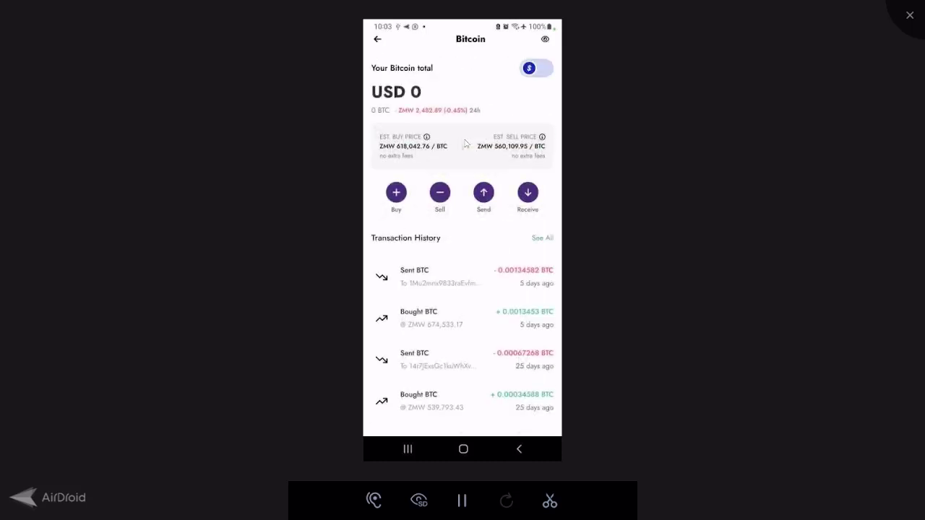
pyautogui.rightClick(465, 144)
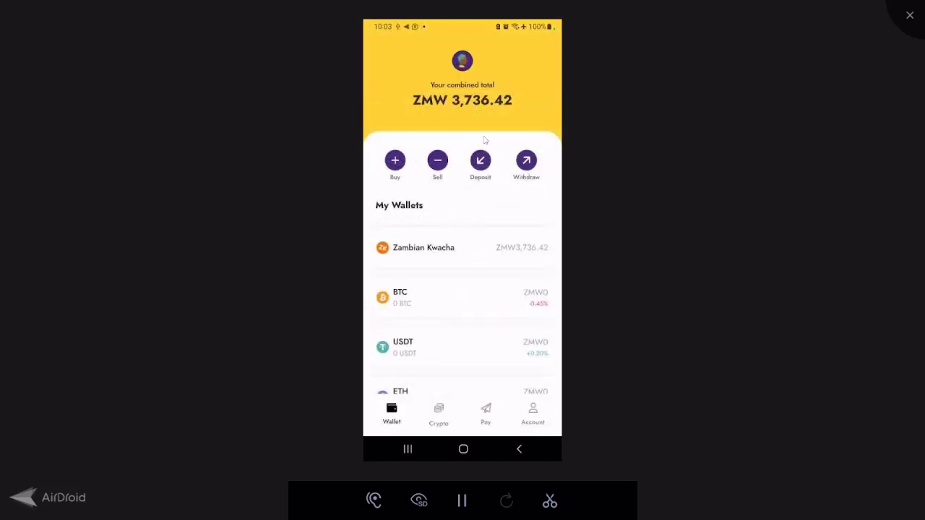